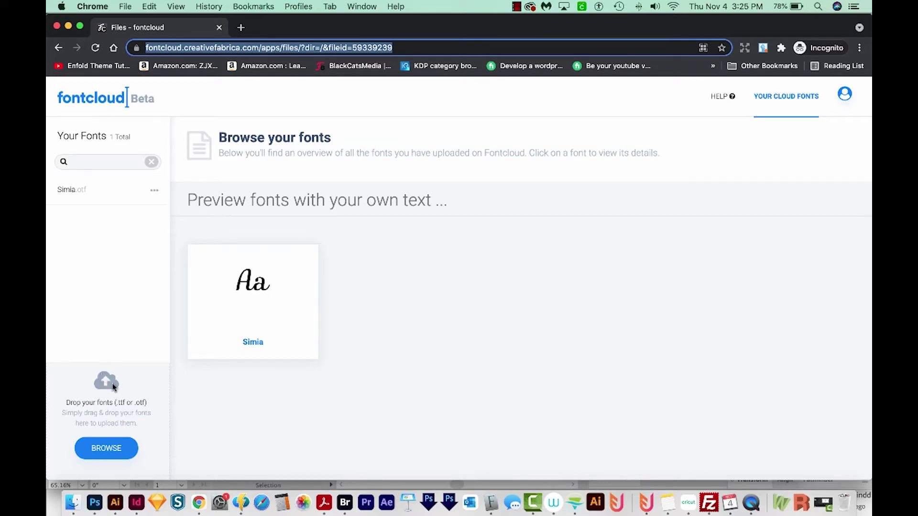
- Upload the Acme-Regular, Aileron-Regular, AlegreyaSans-ThinItalic, Ambrossius Script and Archivo-SemiBold font files from a Finder folder
{"action": "left_click", "coordinate": [76, 505]}
{"action": "left_click_drag", "start_coordinate": [525, 117], "coordinate": [561, 106]}
{"action": "left_click_drag", "start_coordinate": [563, 180], "coordinate": [520, 236]}
{"action": "left_click_drag", "start_coordinate": [492, 204], "coordinate": [101, 297]}
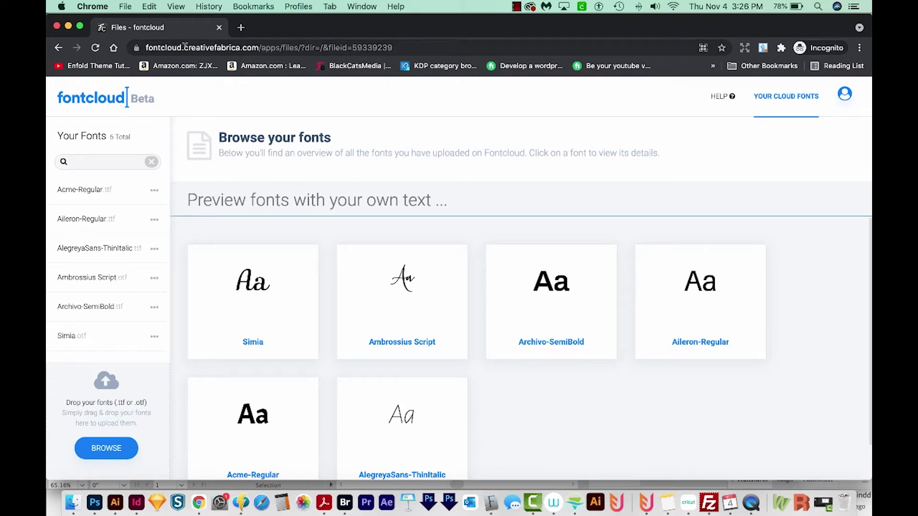
- View the file options for Aileron-Regular and preview all uploaded fonts with the text "Hello"
{"action": "left_click", "coordinate": [155, 222]}
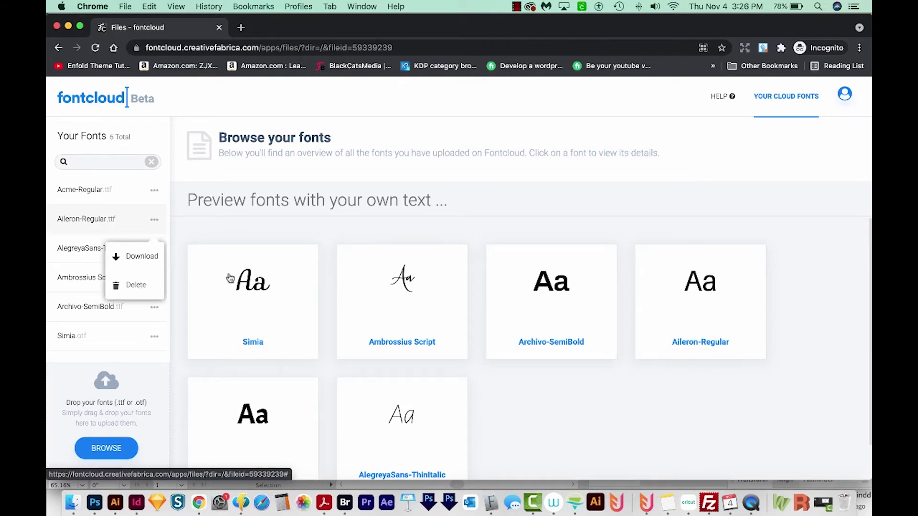
{"action": "left_click", "coordinate": [256, 364]}
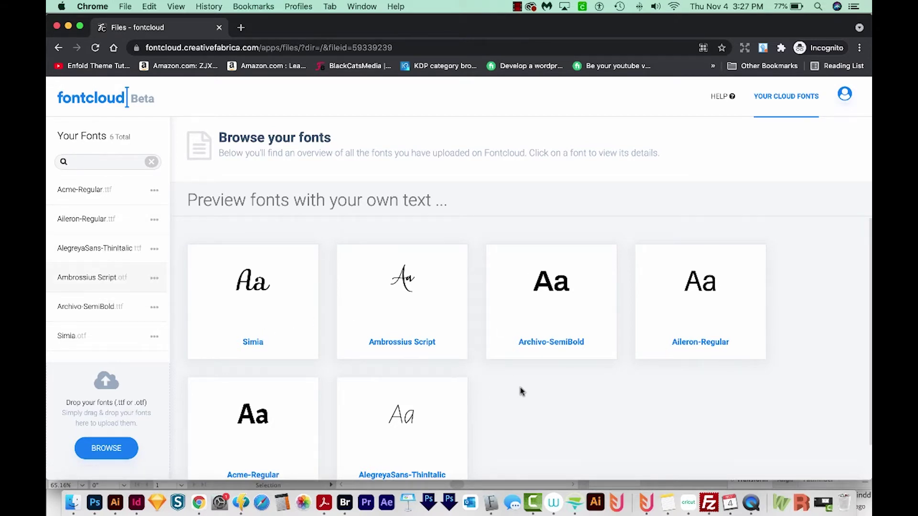
{"action": "left_click", "coordinate": [376, 193]}
{"action": "left_click", "coordinate": [245, 201]}
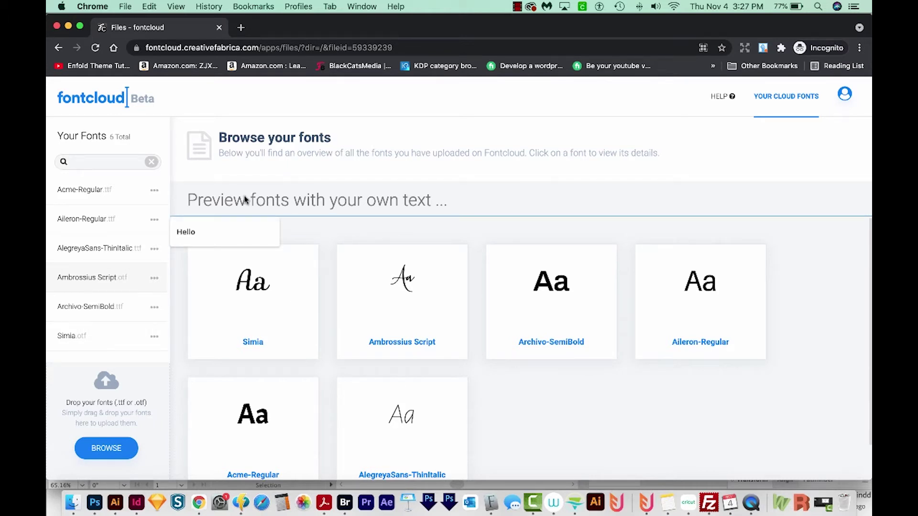
{"action": "type", "text": "Hello"}
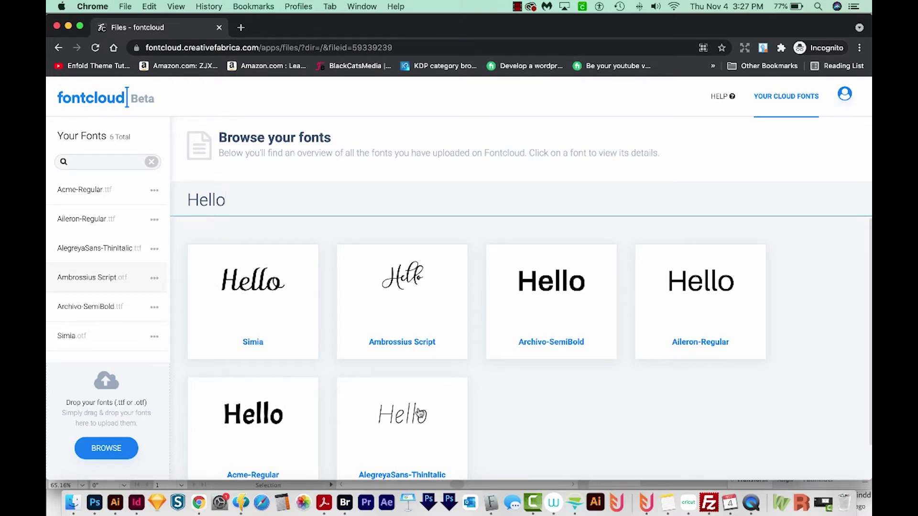
- Open the Simia font's details, enlarge its glyph previews and reduce them back to the small size
{"action": "left_click", "coordinate": [246, 299]}
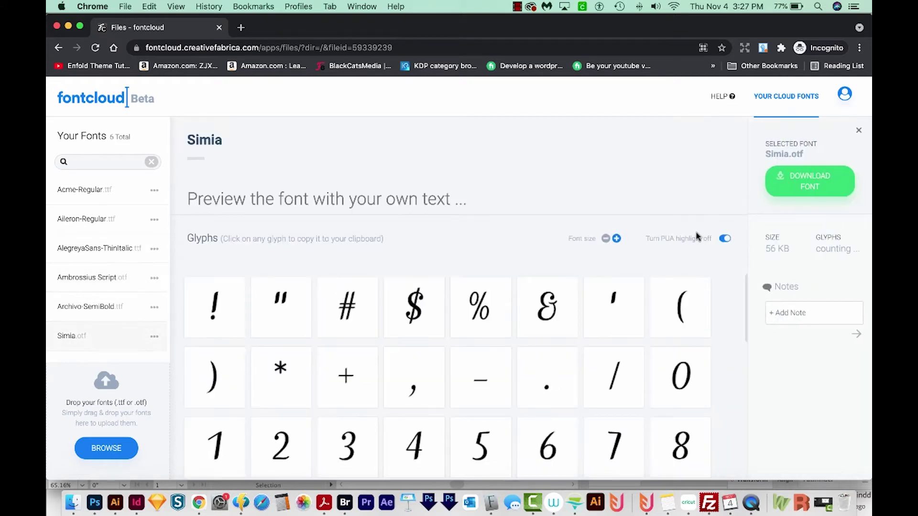
{"action": "left_click", "coordinate": [615, 204]}
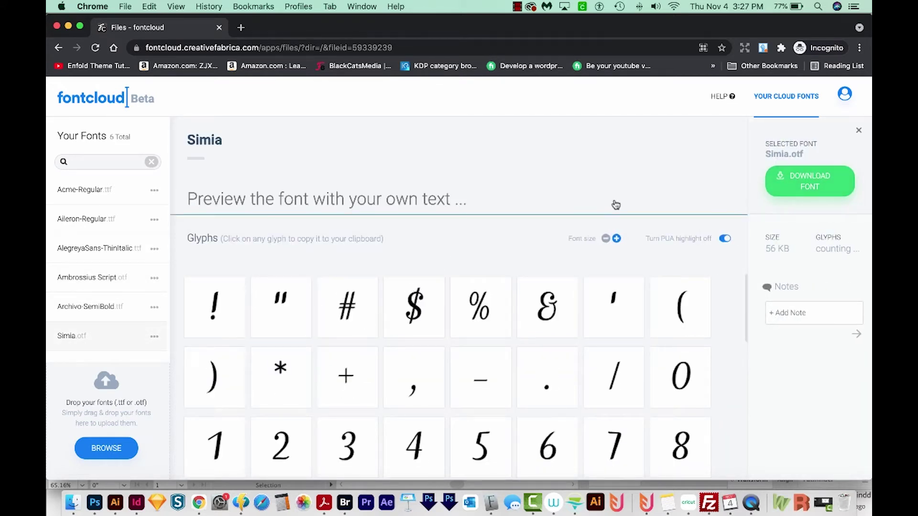
{"action": "left_click", "coordinate": [617, 238]}
{"action": "left_click", "coordinate": [616, 238]}
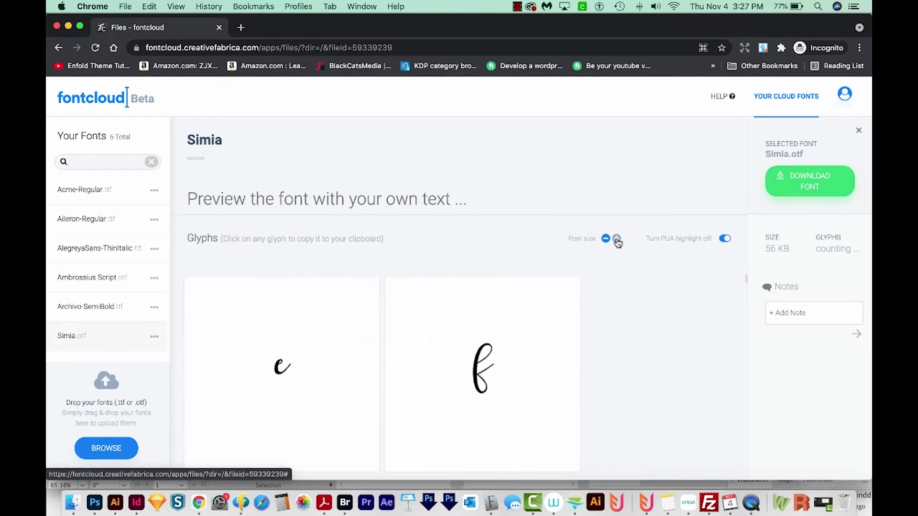
{"action": "left_click", "coordinate": [605, 238]}
{"action": "left_click", "coordinate": [605, 238]}
- Copy a swash alternate of the letter d from Simia's PUA glyphs and close the font's details
{"action": "scroll", "coordinate": [569, 364], "scroll_direction": "down", "scroll_amount": 3}
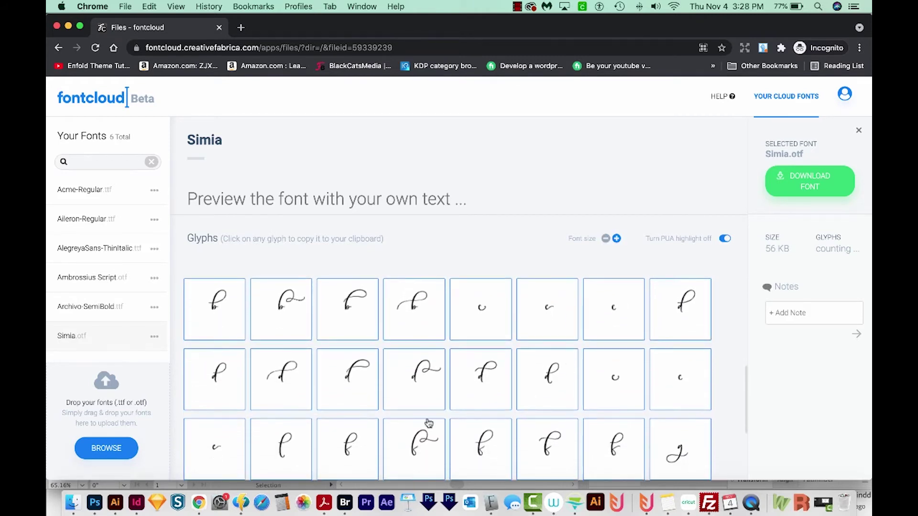
{"action": "left_click", "coordinate": [416, 382]}
{"action": "left_click", "coordinate": [858, 131]}
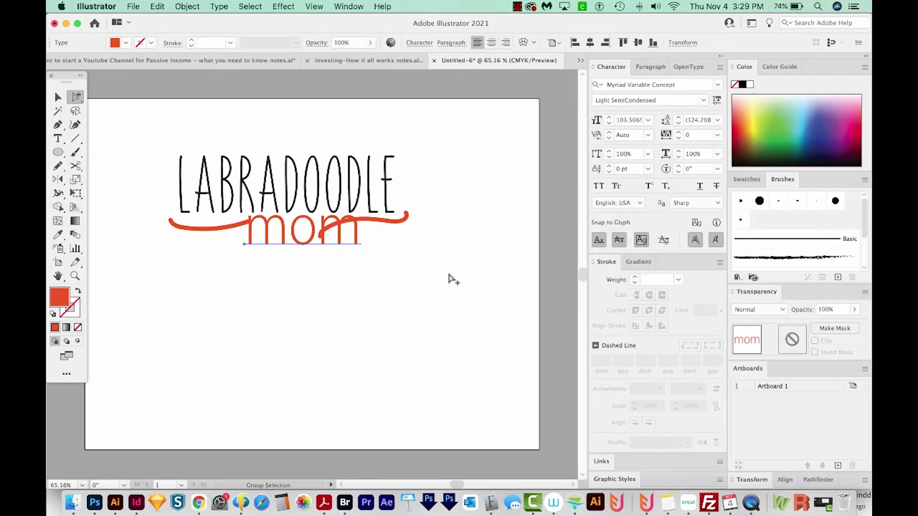
- Switch to Illustrator and set the font of the "mom" text to Ambrossius Script
{"action": "left_click", "coordinate": [270, 241]}
{"action": "left_click_drag", "start_coordinate": [289, 241], "coordinate": [287, 241]}
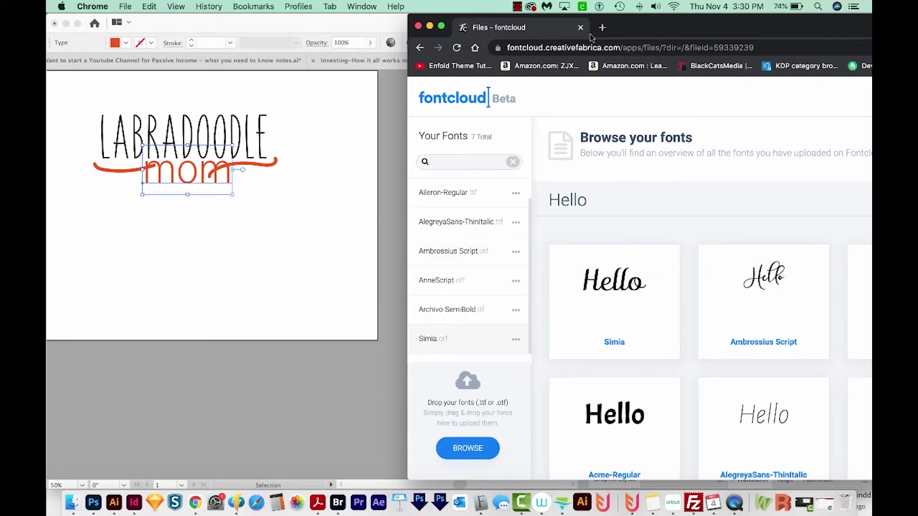
{"action": "double_click", "coordinate": [688, 28]}
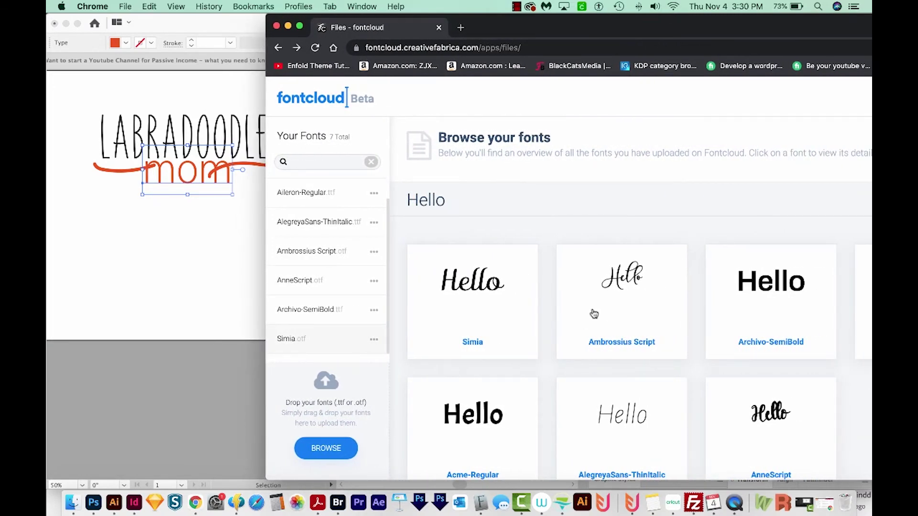
{"action": "left_click", "coordinate": [191, 260]}
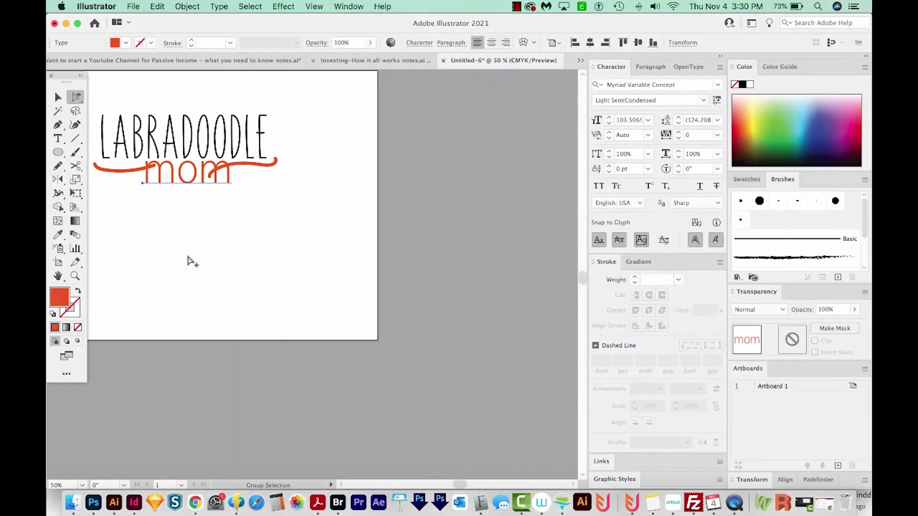
{"action": "left_click", "coordinate": [684, 83]}
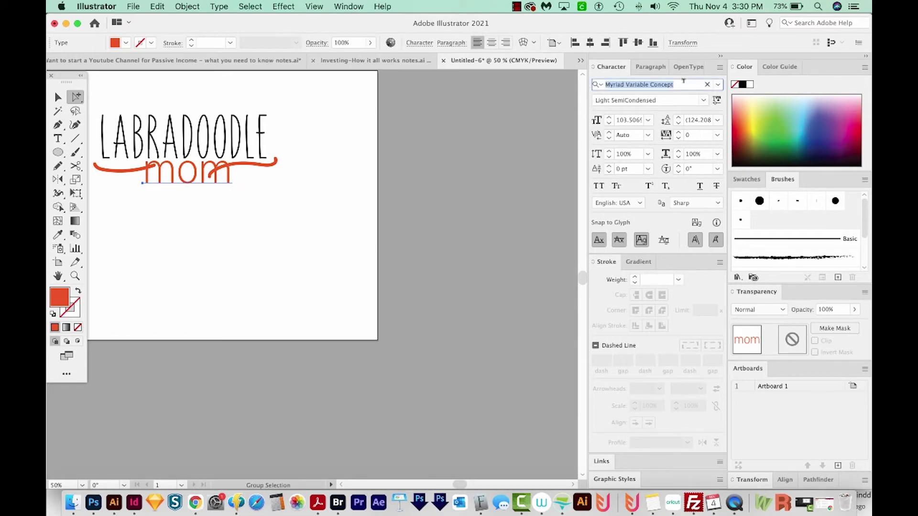
{"action": "type", "text": "ambr"}
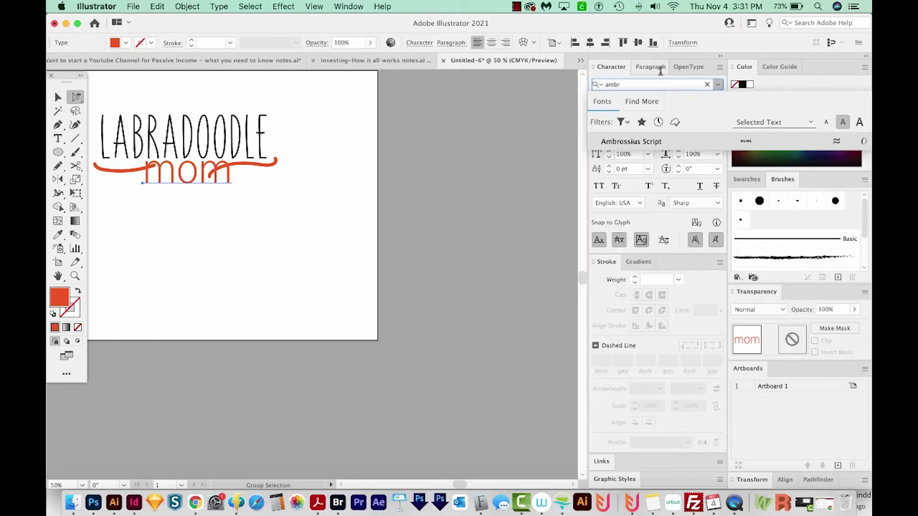
{"action": "left_click", "coordinate": [666, 141]}
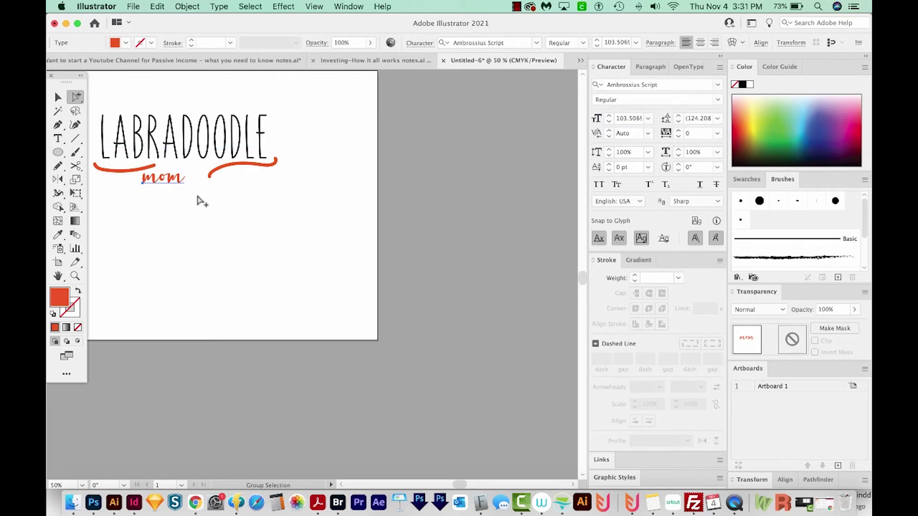
- Scale the "mom" text to about 174 pt and place it between the two swashes beneath LABRADOODLE
{"action": "key", "text": "super+t"}
{"action": "left_click", "coordinate": [178, 179]}
{"action": "key", "text": "v"}
{"action": "left_click_drag", "start_coordinate": [185, 144], "coordinate": [273, 78]}
{"action": "left_click_drag", "start_coordinate": [208, 143], "coordinate": [206, 211]}
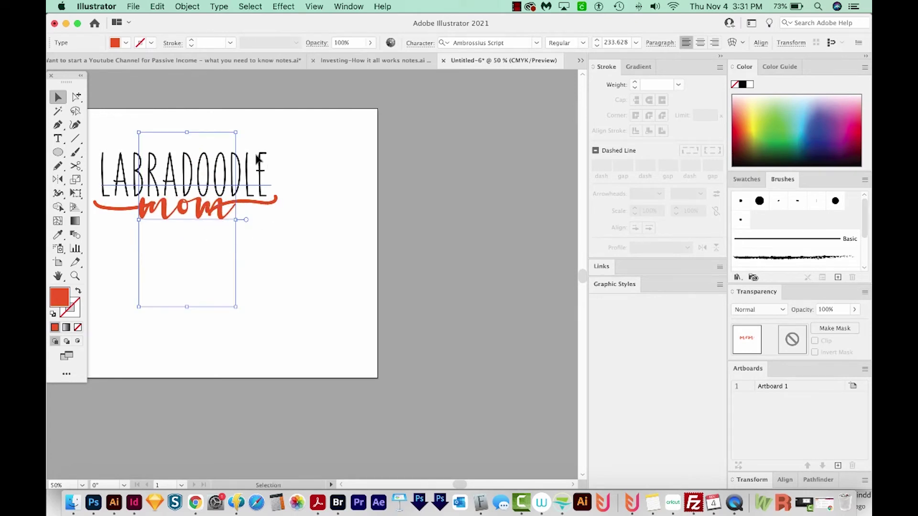
{"action": "left_click_drag", "start_coordinate": [236, 134], "coordinate": [232, 142]}
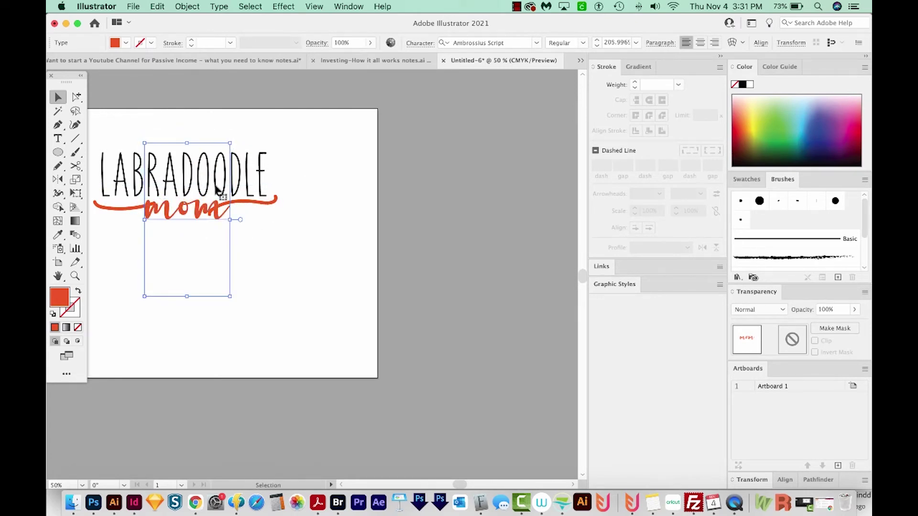
{"action": "left_click_drag", "start_coordinate": [199, 217], "coordinate": [188, 266]}
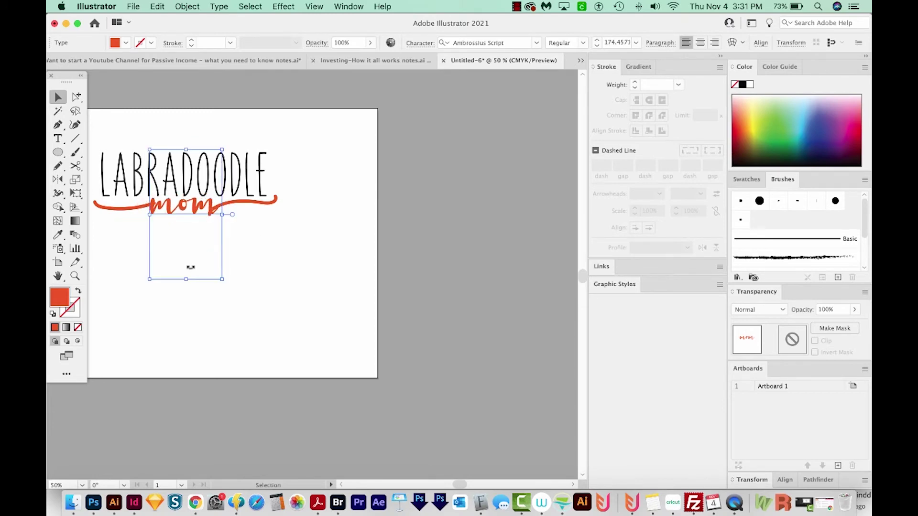
- Check the uploaded fonts in Chrome, then change Illustrator's "mom" text to AnneScript at about 118 pt
{"action": "left_click", "coordinate": [91, 502]}
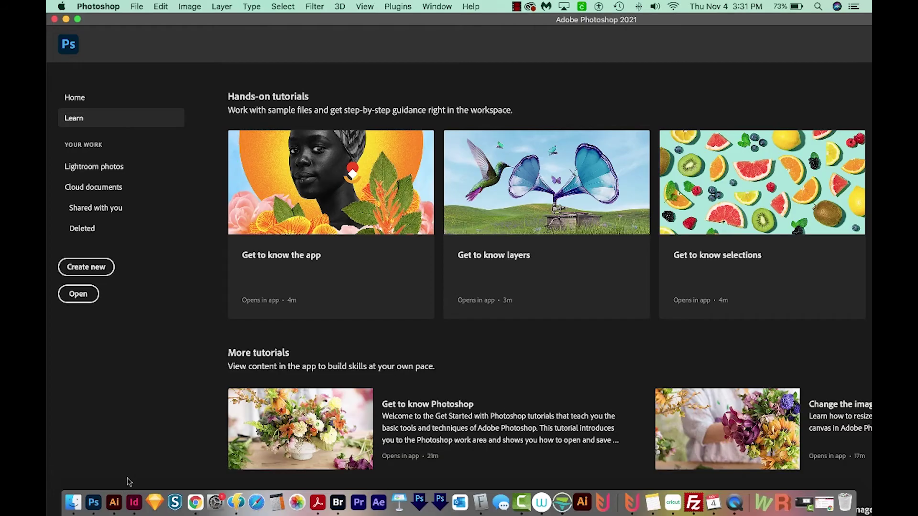
{"action": "left_click", "coordinate": [195, 502]}
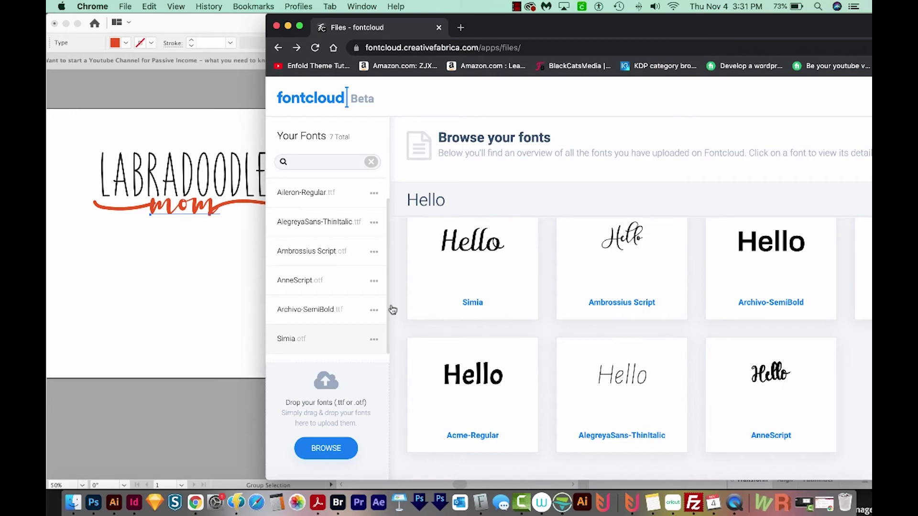
{"action": "left_click", "coordinate": [213, 229]}
{"action": "type", "text": "ne"}
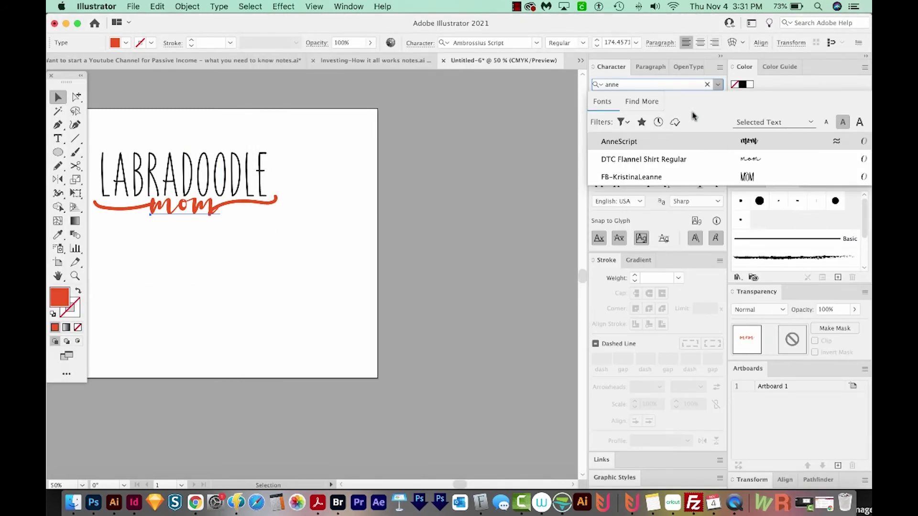
{"action": "left_click", "coordinate": [636, 142]}
{"action": "left_click_drag", "start_coordinate": [256, 252], "coordinate": [219, 225]}
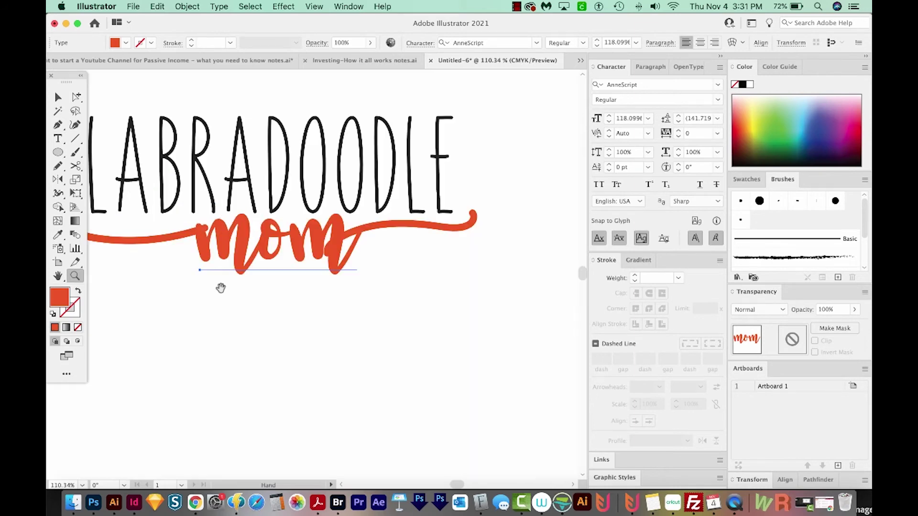
- Convert the "mom" text to outlines and move the left swash's inner end point to meet the first m
{"action": "left_click_drag", "start_coordinate": [220, 287], "coordinate": [310, 302]}
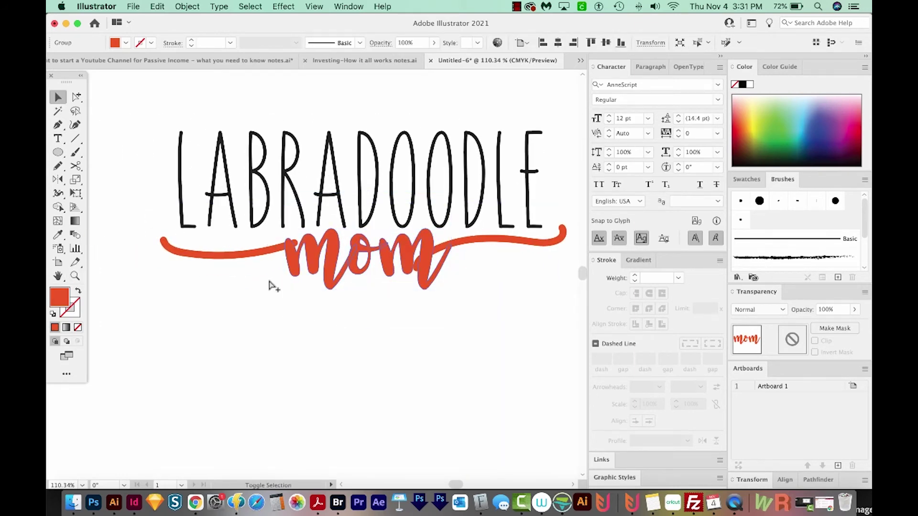
{"action": "left_click", "coordinate": [269, 285]}
{"action": "key", "text": "a"}
{"action": "left_click", "coordinate": [279, 248]}
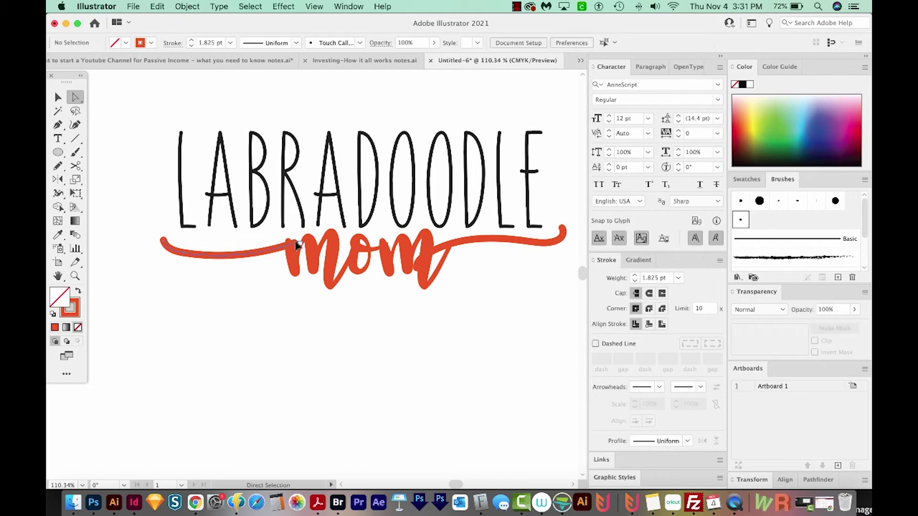
{"action": "left_click_drag", "start_coordinate": [294, 248], "coordinate": [288, 244]}
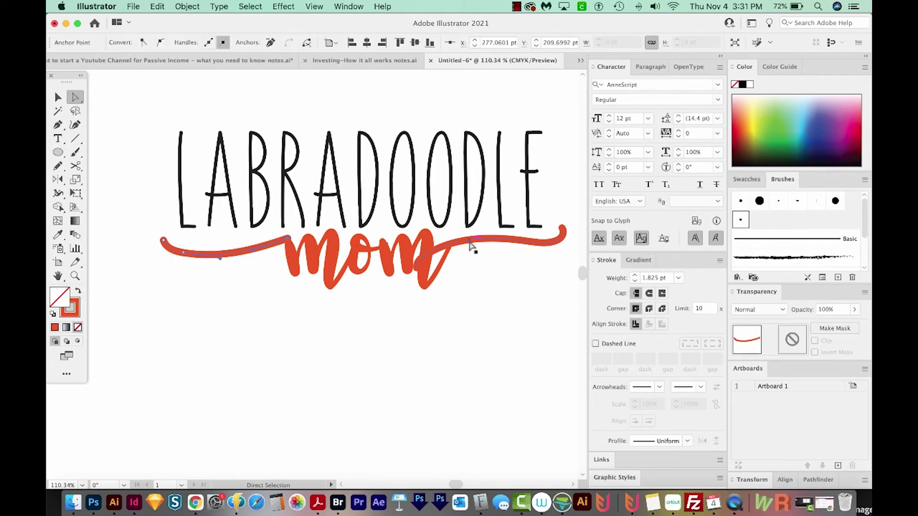
- Scale the outlined "mom" down to about 146 pt wide and reshape the last m's tail to join the right swash
{"action": "left_click", "coordinate": [429, 284], "text": "super"}
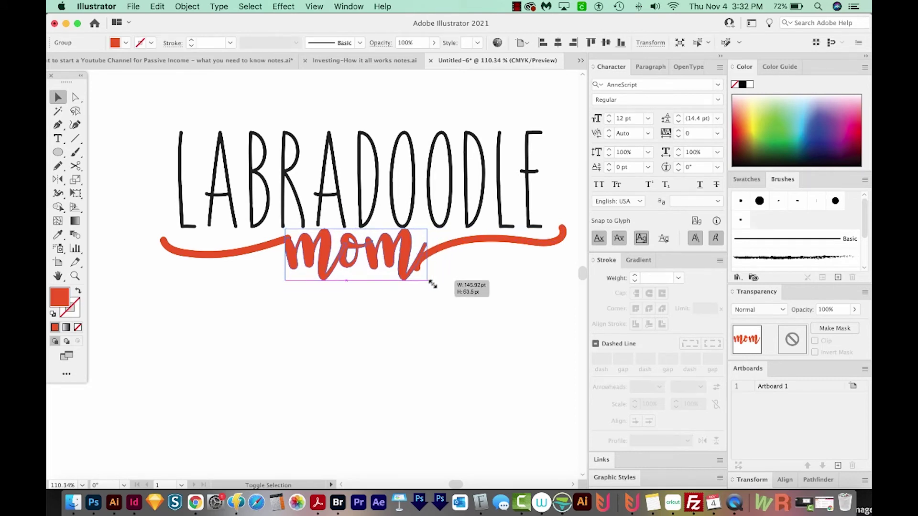
{"action": "key", "text": "n"}
{"action": "left_click_drag", "start_coordinate": [416, 266], "coordinate": [412, 260]}
{"action": "key", "text": "z"}
{"action": "left_click_drag", "start_coordinate": [419, 284], "coordinate": [478, 287]}
{"action": "key", "text": "a"}
{"action": "left_click", "coordinate": [389, 270]}
{"action": "left_click_drag", "start_coordinate": [362, 313], "coordinate": [345, 325]}
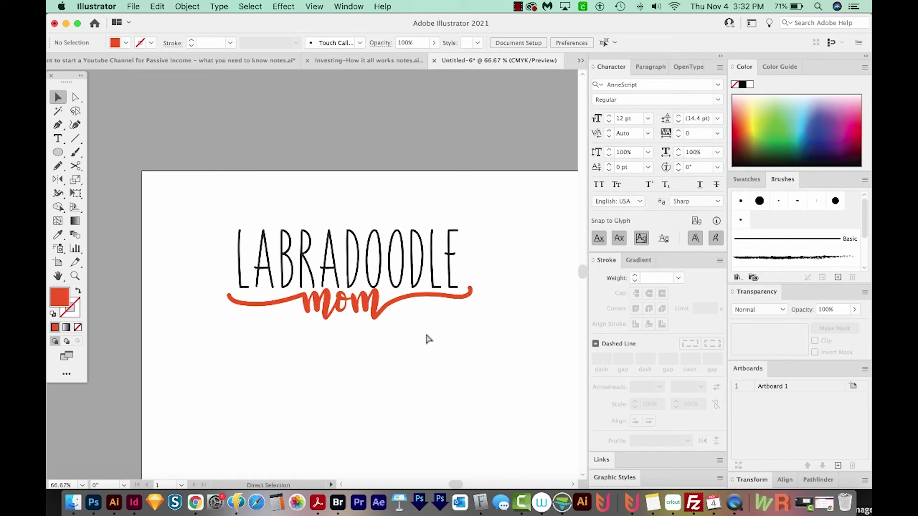
- Switch to FontCloud in Chrome, enlarge the browser window and look over the uploaded font previews
{"action": "key", "text": "super+Tab"}
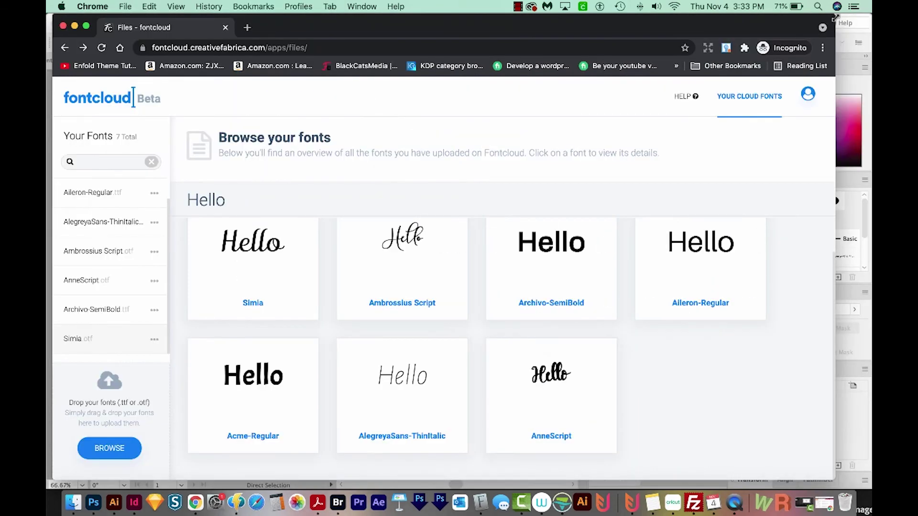
{"action": "left_click_drag", "start_coordinate": [836, 16], "coordinate": [869, 4]}
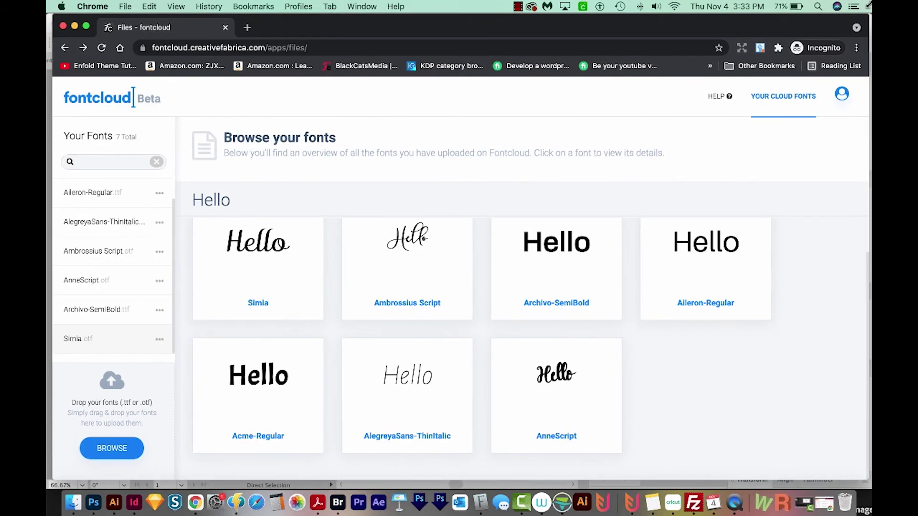
{"action": "left_click", "coordinate": [840, 98]}
{"action": "scroll", "coordinate": [832, 276], "scroll_direction": "up", "scroll_amount": 2}
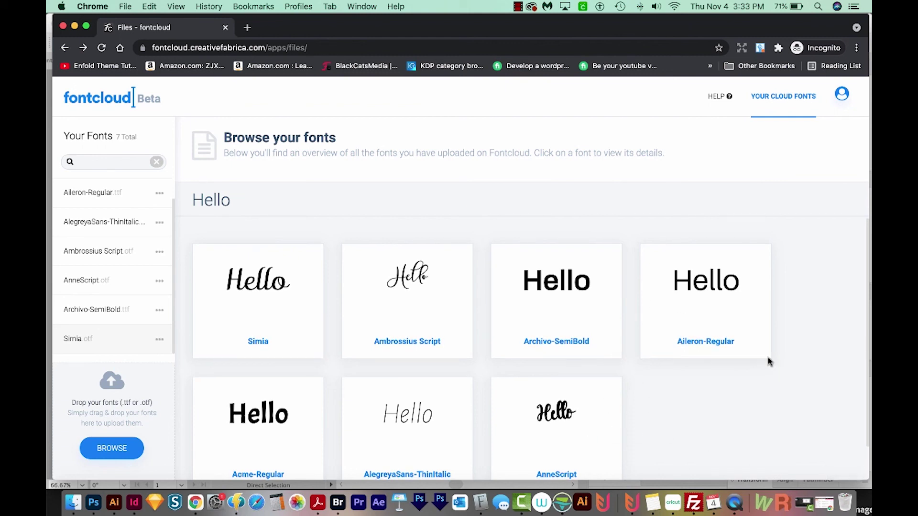
{"action": "scroll", "coordinate": [768, 360], "scroll_direction": "down", "scroll_amount": 2}
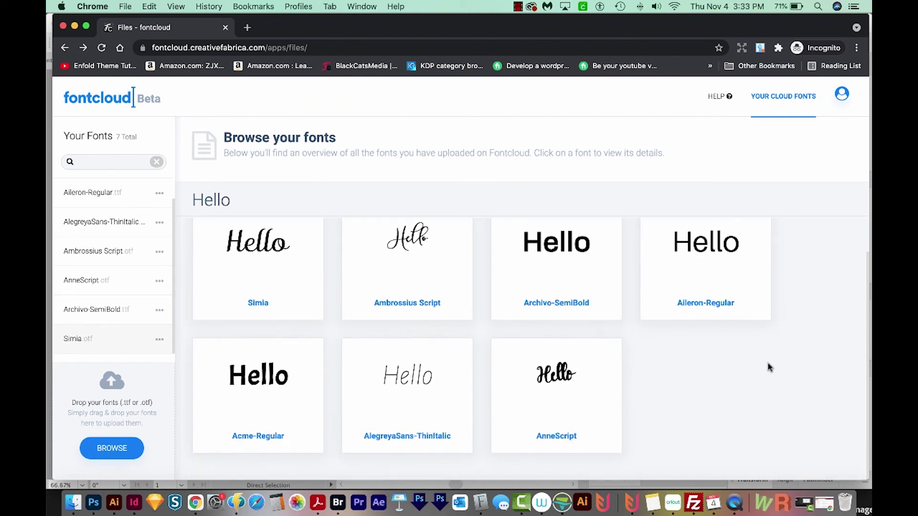